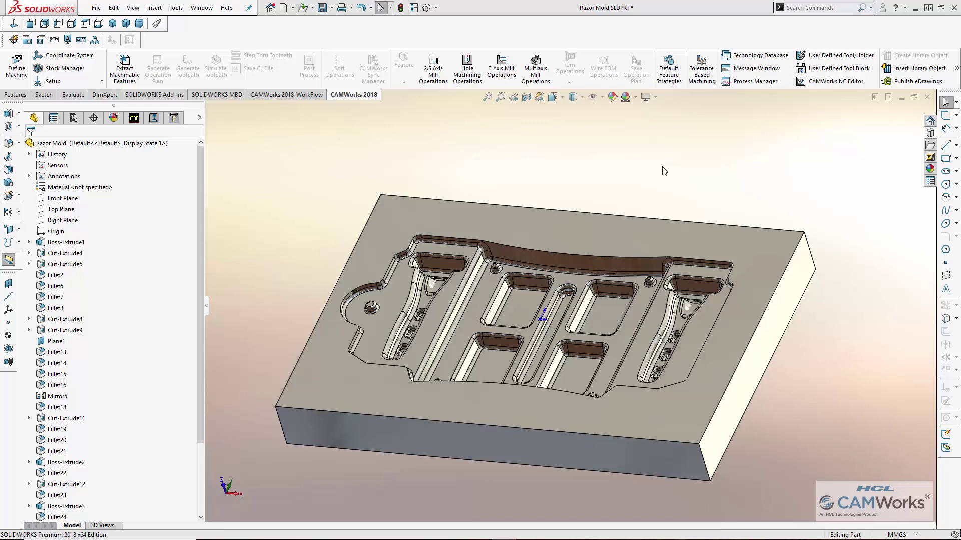
# - Orbit the razor mold and show its CAMWorks NC Manager tree (Mill 4 axis - Metric, 6061-T6)
pyautogui.moveTo(664, 171)
pyautogui.mouseDown(button='middle')
pyautogui.moveTo(701, 211)
pyautogui.moveTo(689, 180)
pyautogui.moveTo(678, 178)
pyautogui.moveTo(674, 192)
pyautogui.moveTo(658, 189)
pyautogui.mouseUp(button='middle')
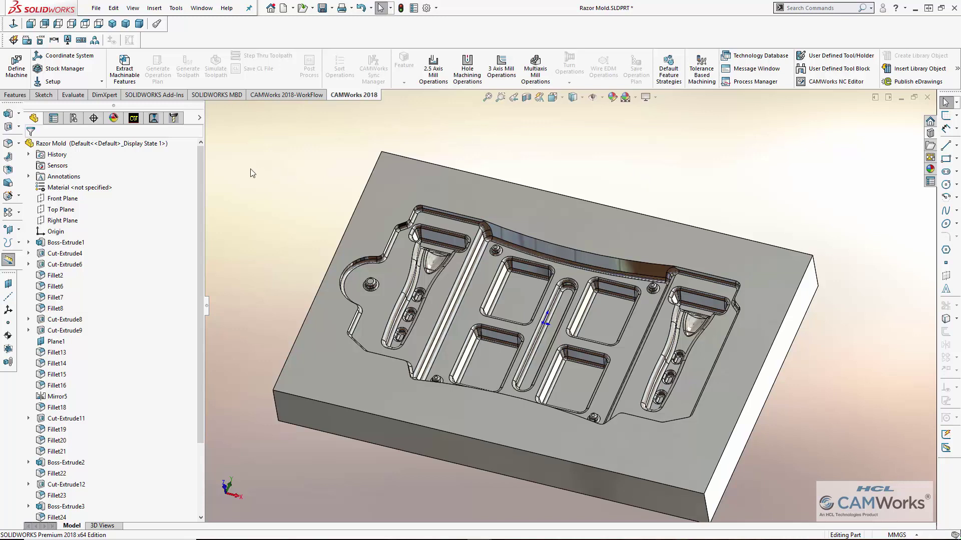
pyautogui.click(133, 118)
# - Change the machine to Haas VF-3 - Metric
pyautogui.doubleClick(120, 148)
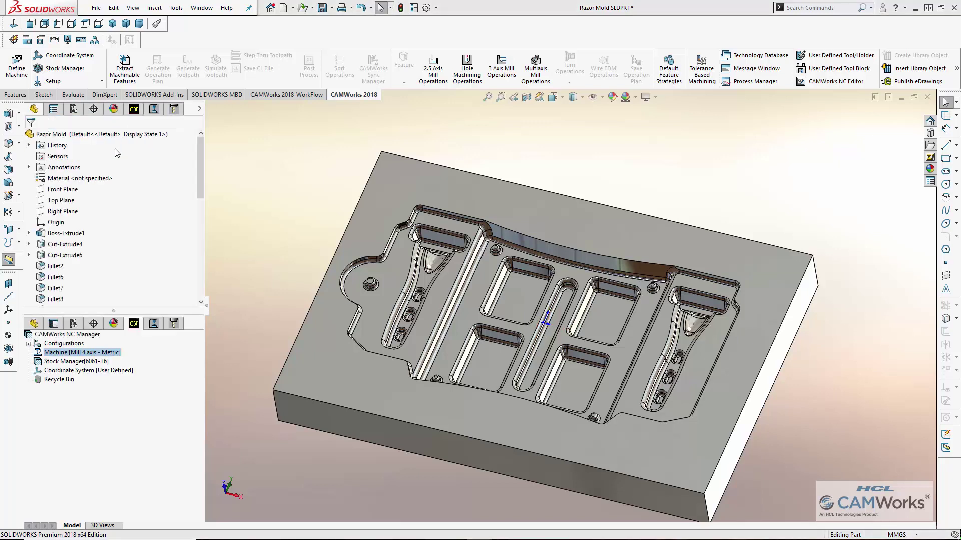
pyautogui.click(88, 145)
pyautogui.click(133, 137)
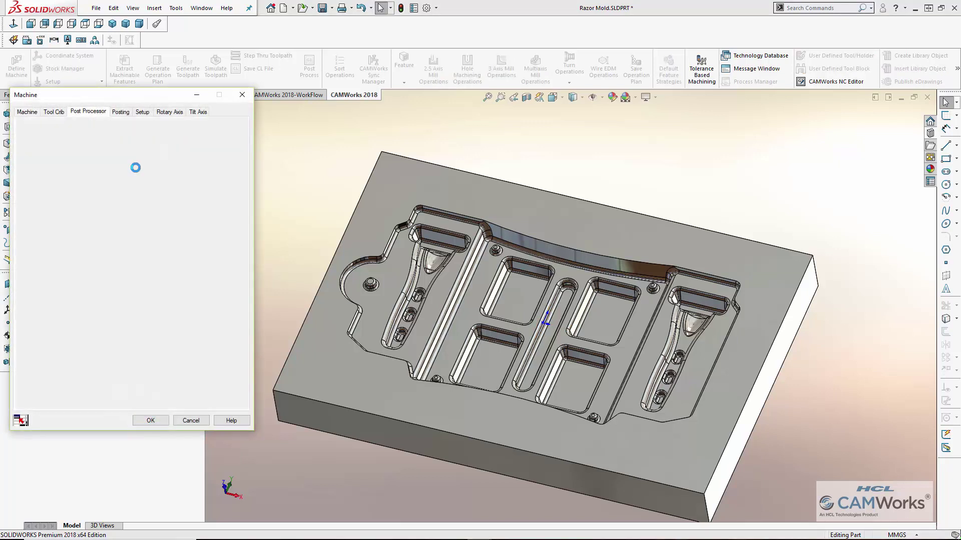
pyautogui.click(150, 420)
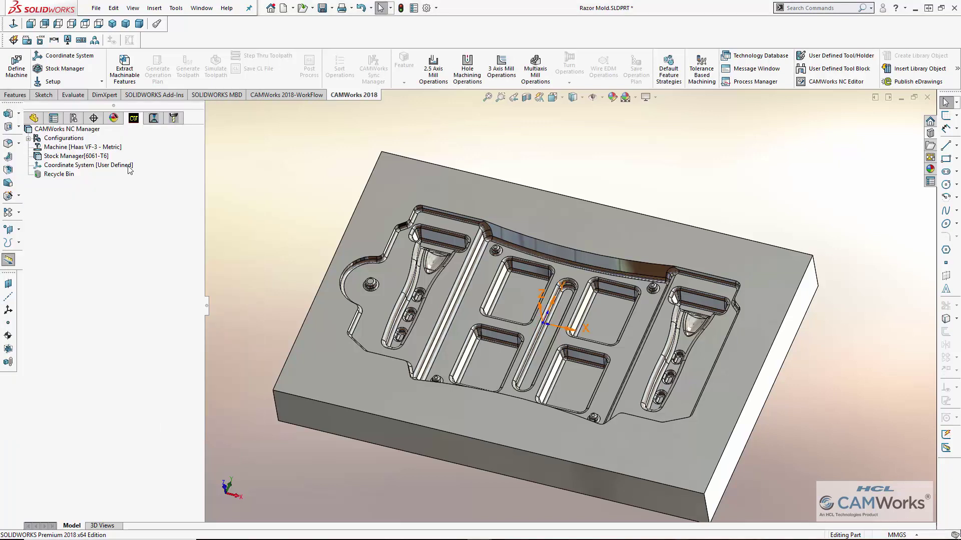
# - Create Mill Part Setup1 on the block's top face
pyautogui.rightClick(129, 166)
pyautogui.click(145, 182)
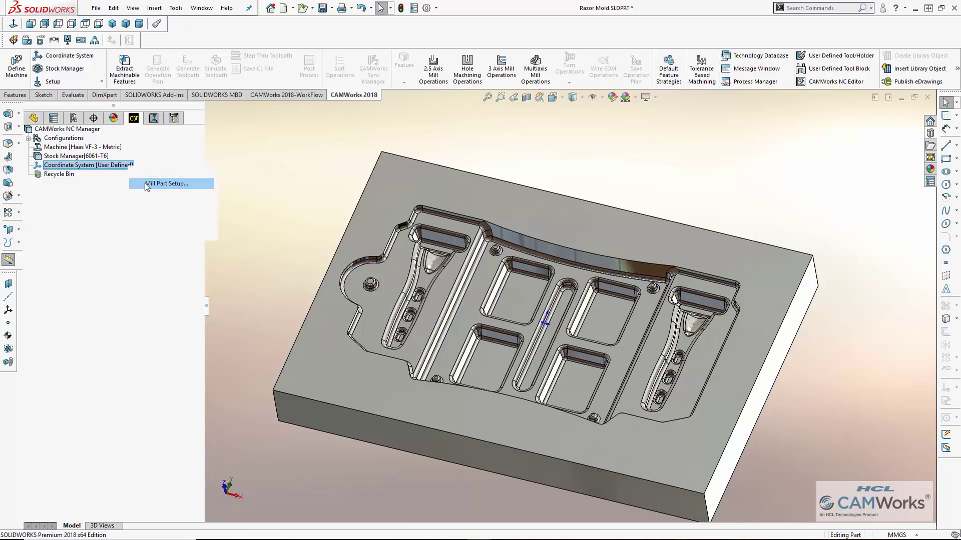
pyautogui.click(355, 245)
pyautogui.click(30, 146)
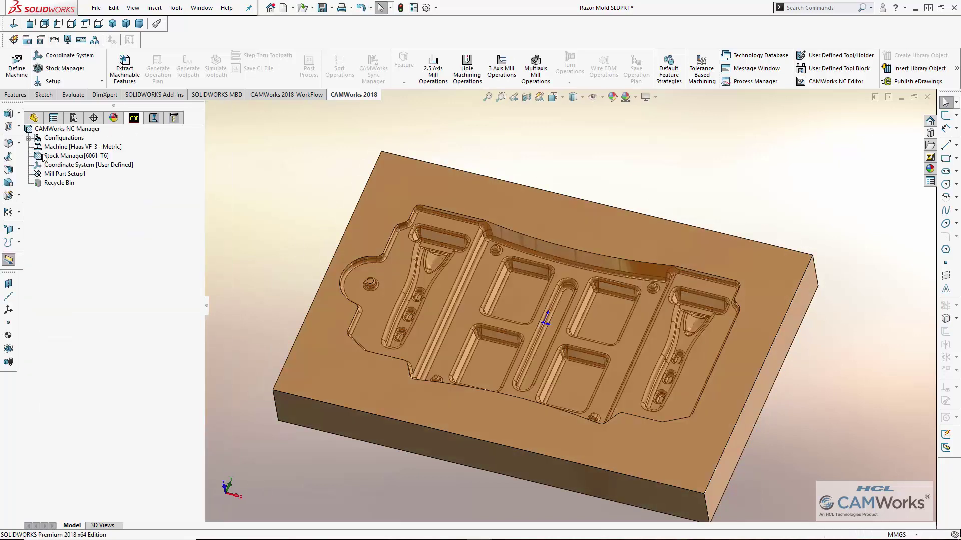
# - Start a Multi Surface Feature under Mill Part Setup1 with feature type All Displayed
pyautogui.rightClick(81, 175)
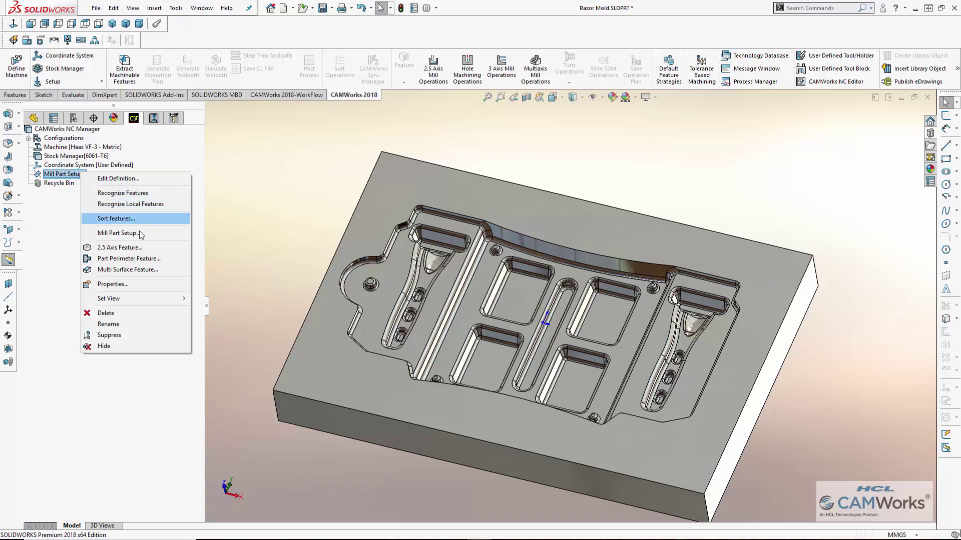
pyautogui.click(155, 272)
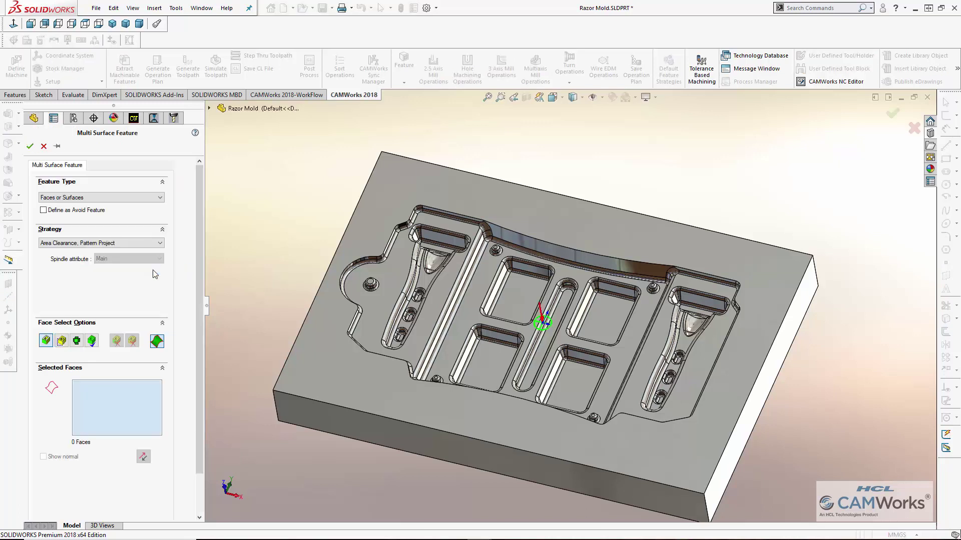
pyautogui.click(139, 198)
pyautogui.click(80, 205)
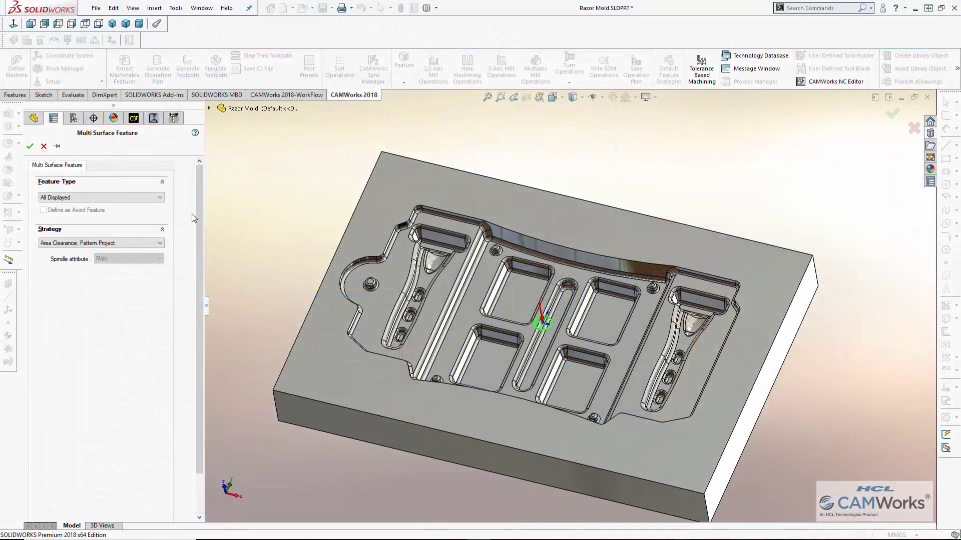
# - Create the multi-surface feature with the 3" Deep Max. Cavity in 6061 Alum. strategy
pyautogui.click(145, 243)
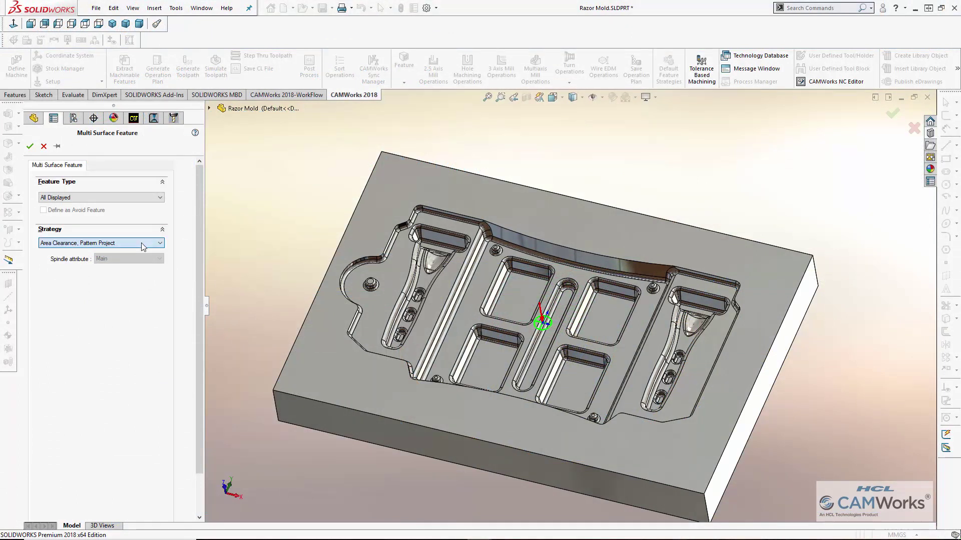
pyautogui.click(108, 320)
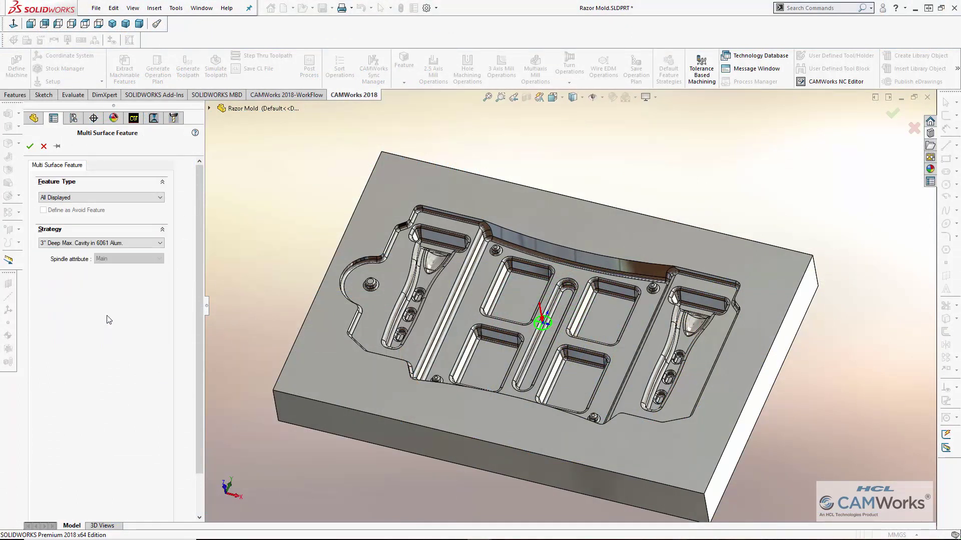
pyautogui.click(30, 146)
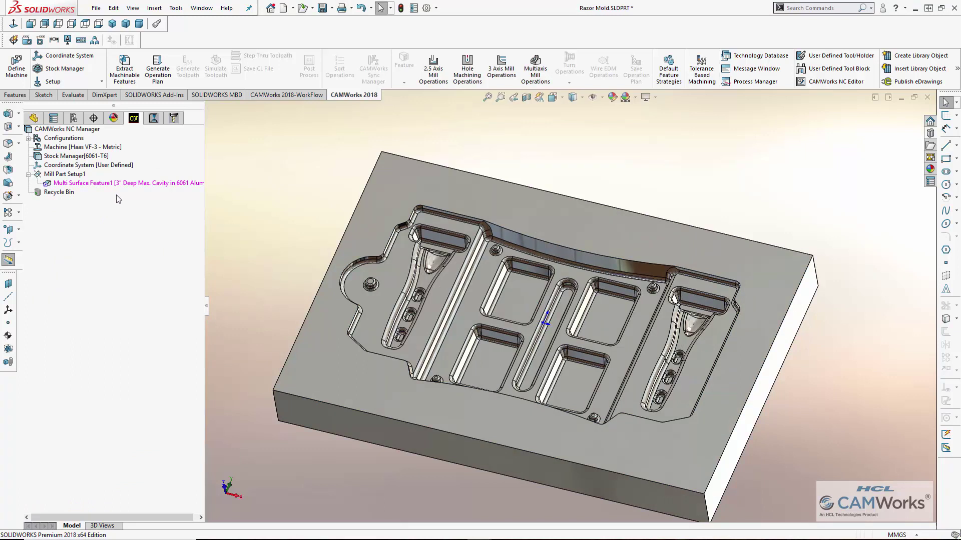
# - Generate the operation plan for Multi Surface Feature1
pyautogui.rightClick(120, 185)
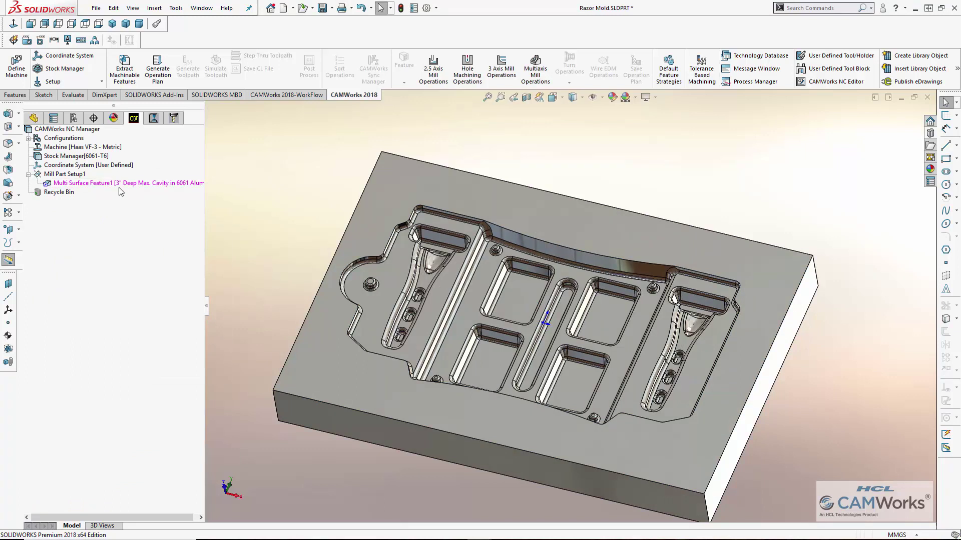
pyautogui.rightClick(120, 186)
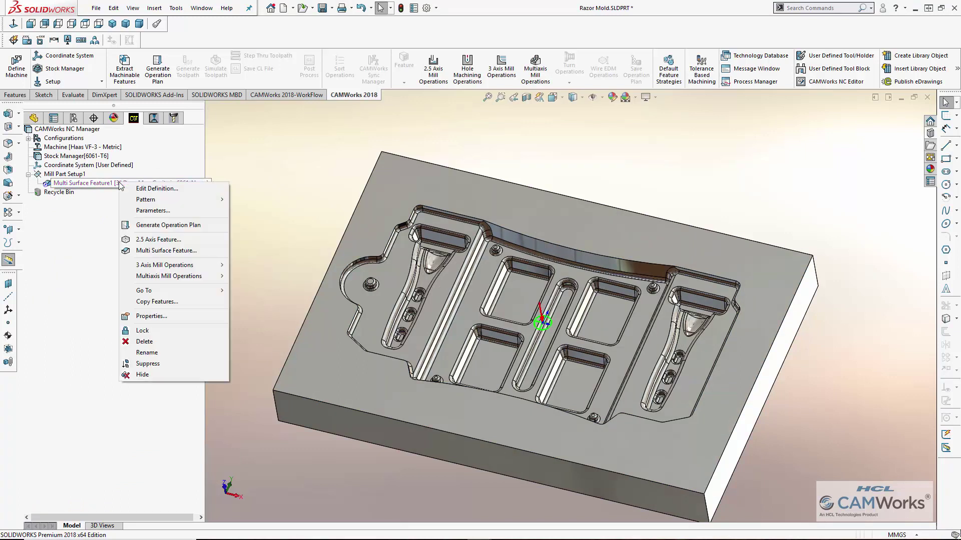
pyautogui.click(168, 224)
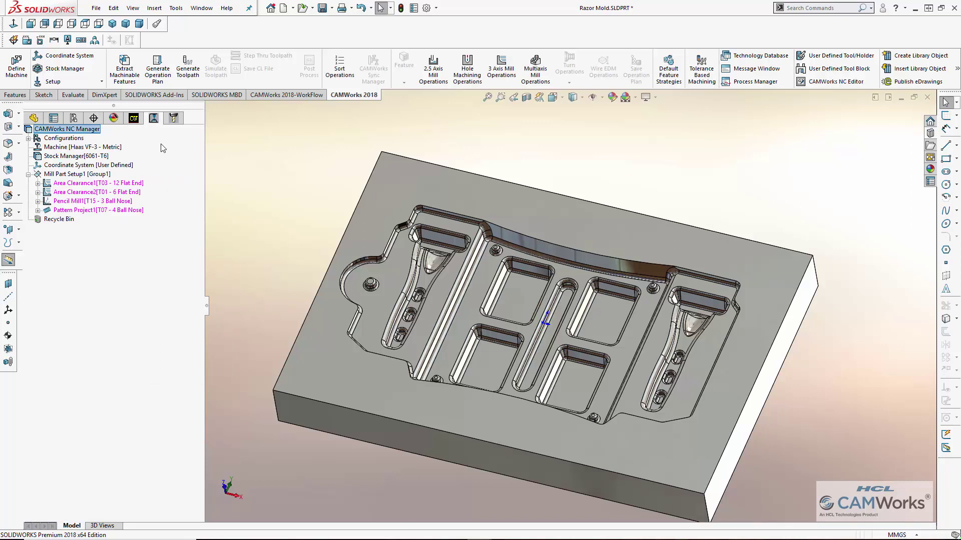
# - Add Contain Area1 to Pencil Mill1 on the mold's pocket face and verify its faces
pyautogui.rightClick(119, 202)
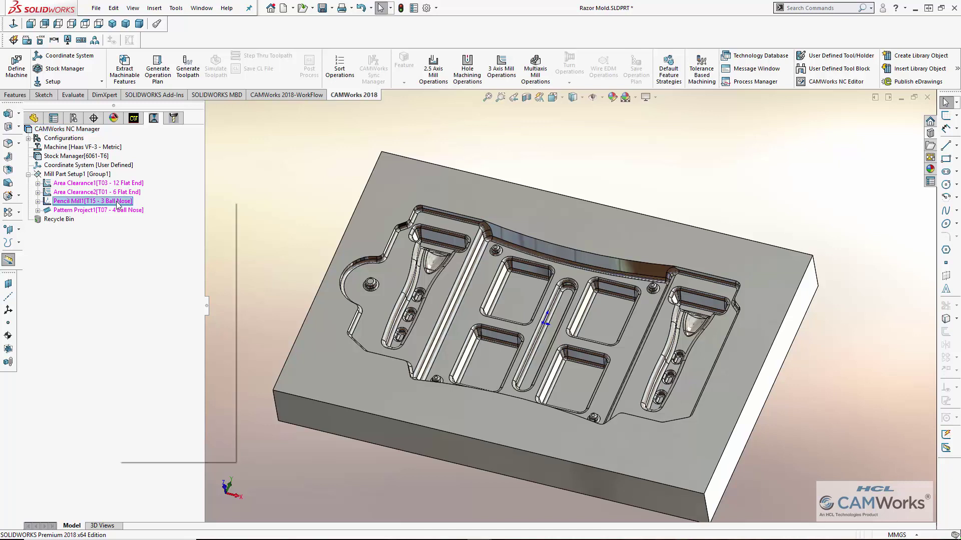
pyautogui.click(165, 252)
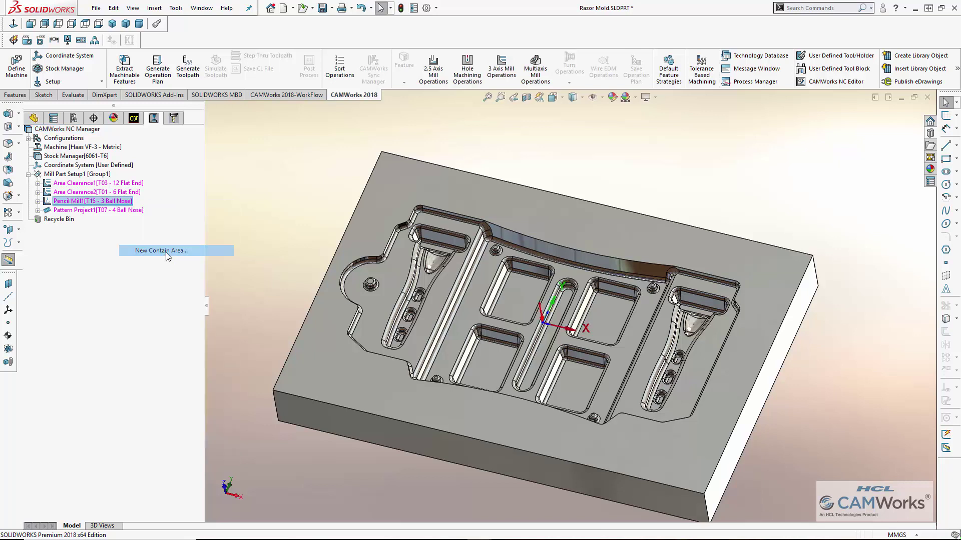
pyautogui.click(387, 242)
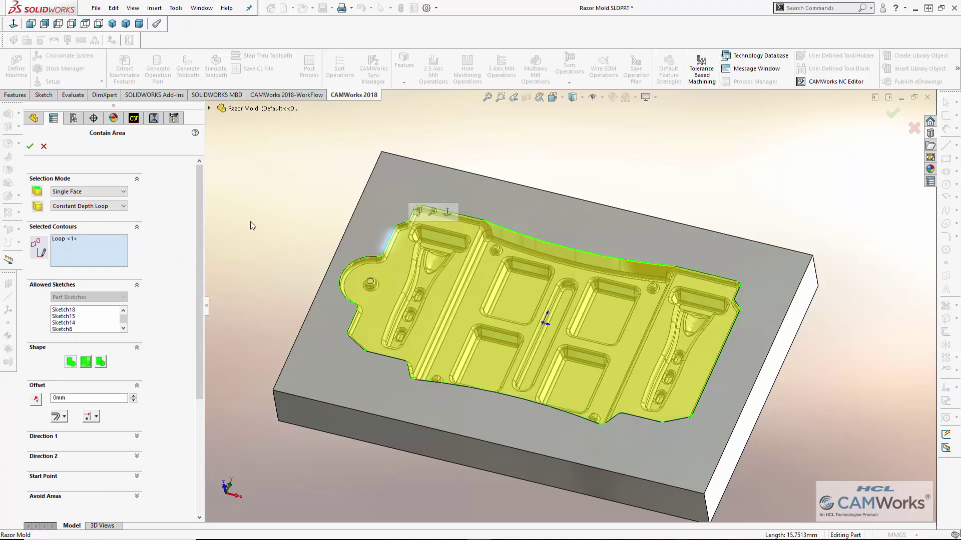
pyautogui.click(30, 146)
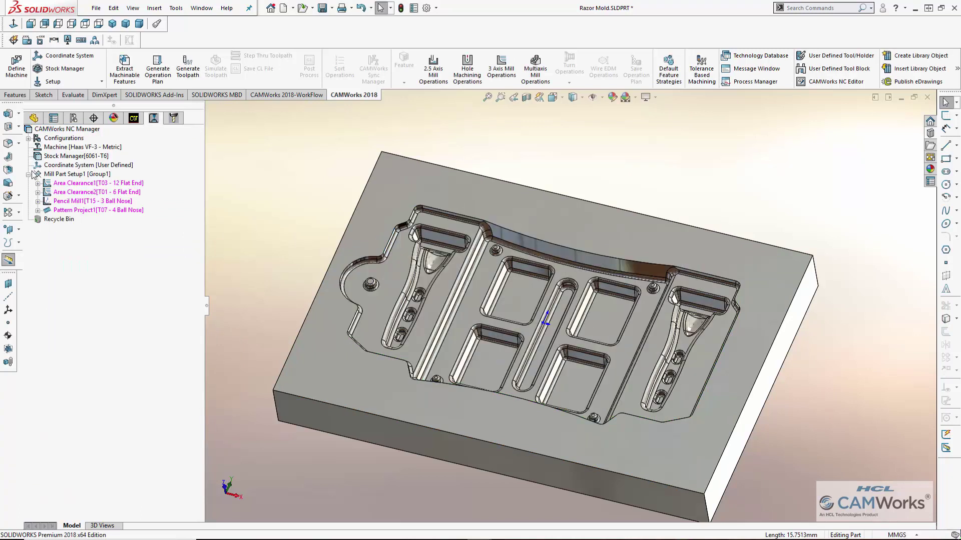
pyautogui.click(37, 200)
pyautogui.click(76, 211)
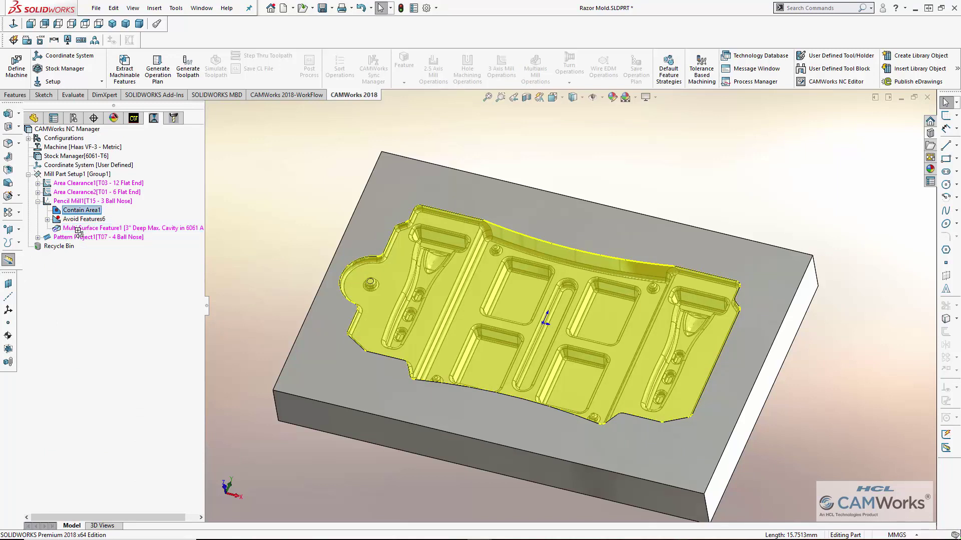
pyautogui.click(37, 201)
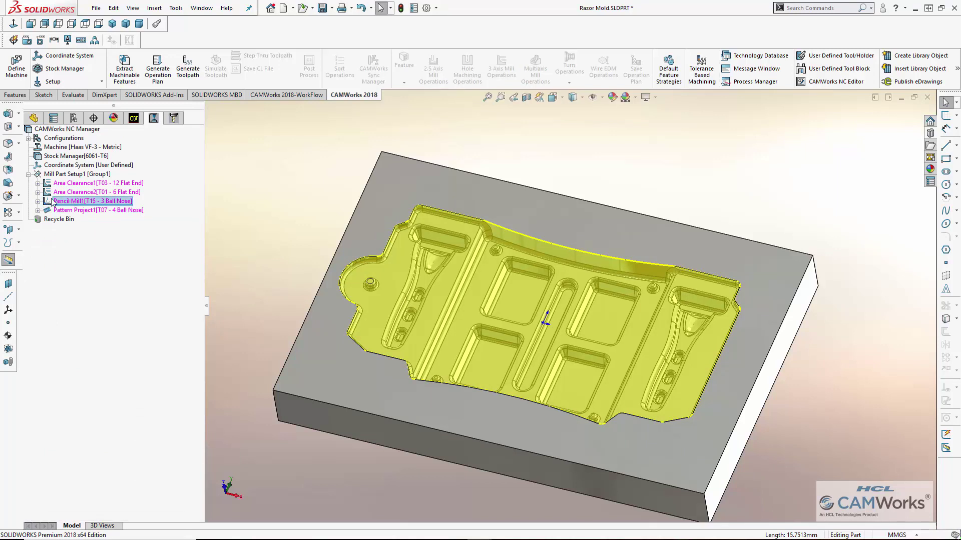
pyautogui.click(93, 129)
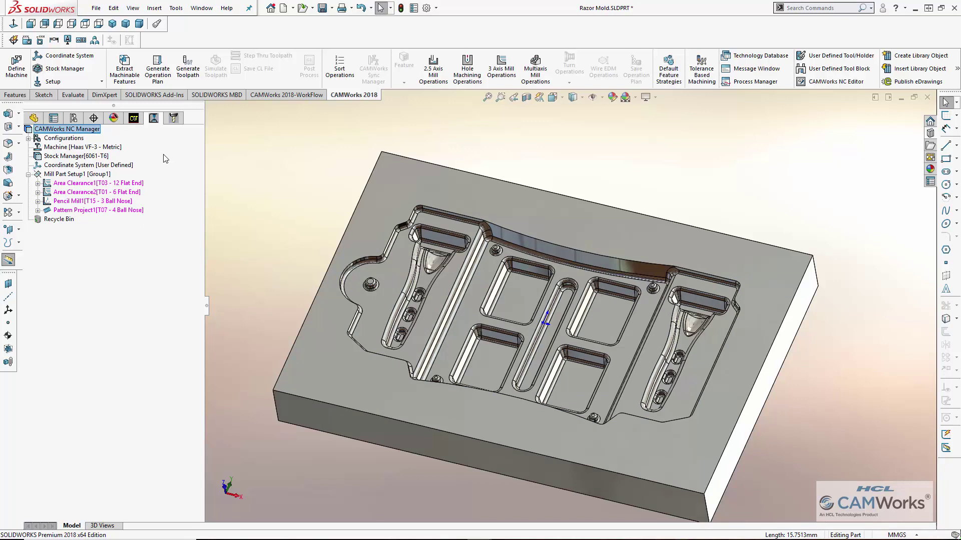
# - Generate toolpaths for all operations and run a first toolpath simulation
pyautogui.click(188, 73)
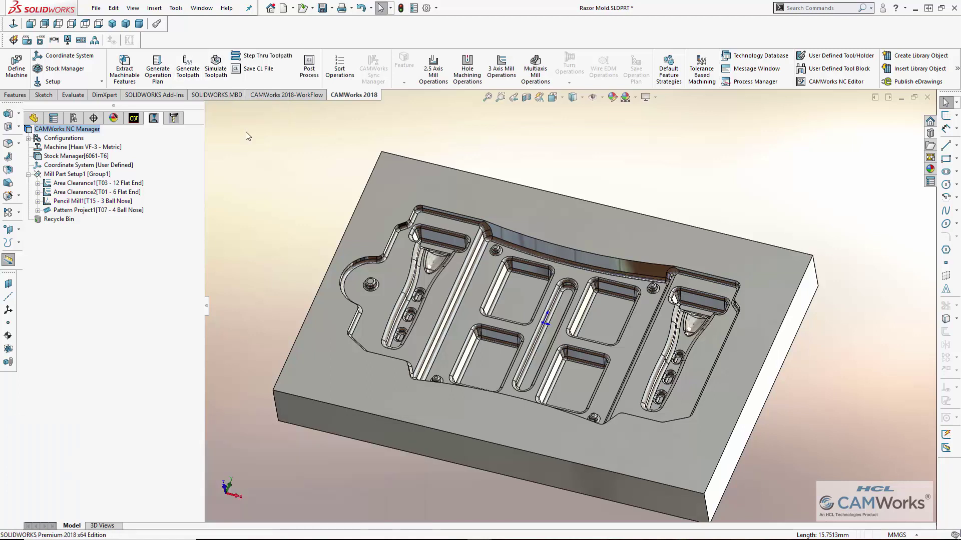
pyautogui.click(215, 66)
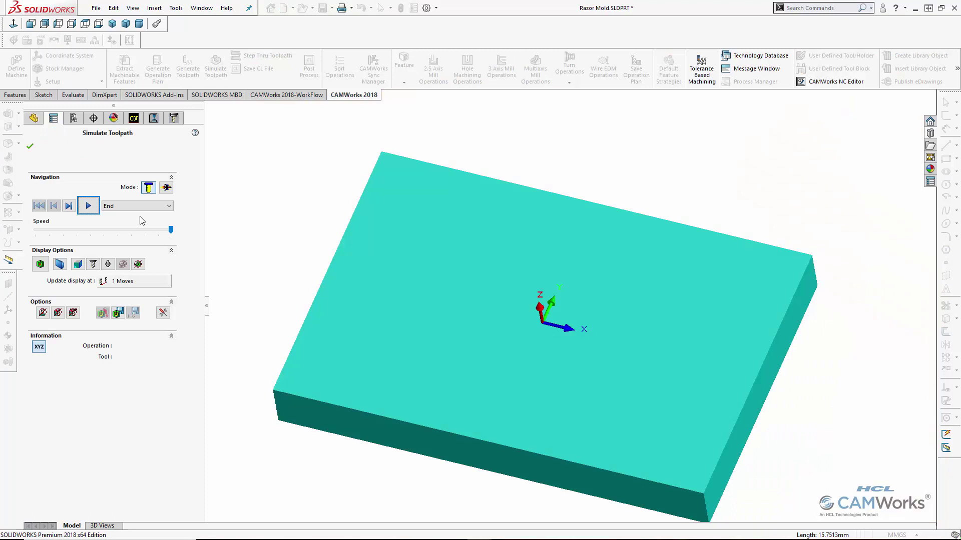
pyautogui.click(88, 206)
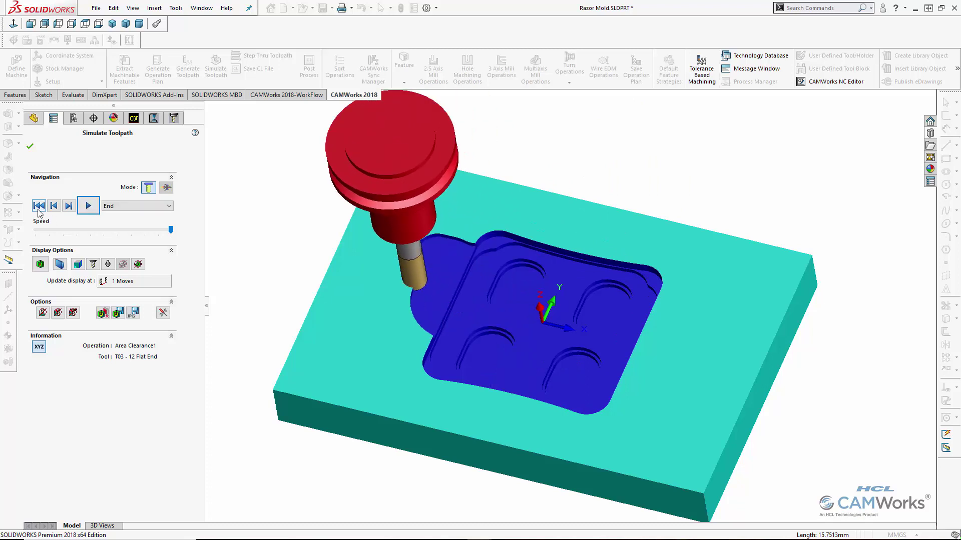
pyautogui.click(88, 205)
# - Simulate by Next Operation through Area Clearance1, Area Clearance2, Pencil Mill1 and Pattern Project1
pyautogui.click(167, 188)
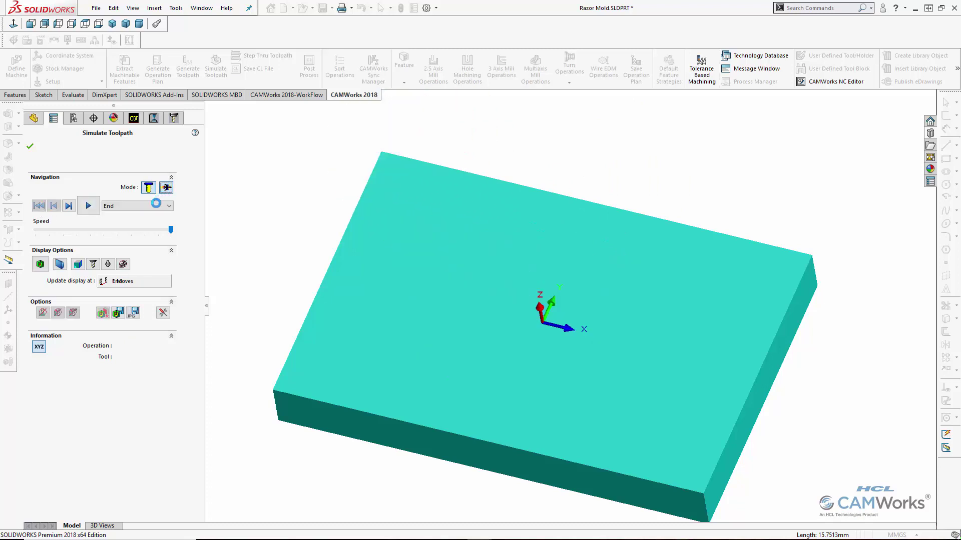
pyautogui.click(157, 207)
pyautogui.click(125, 236)
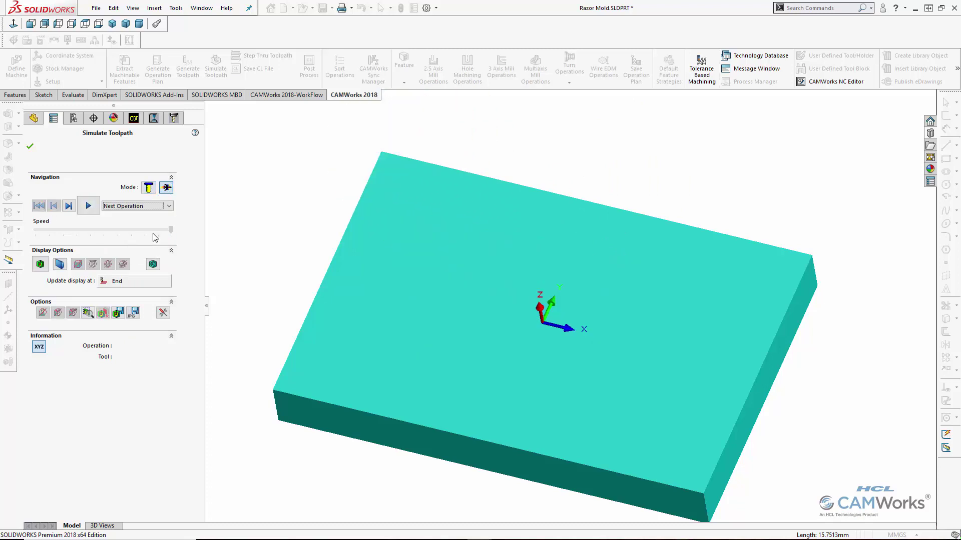
pyautogui.click(92, 213)
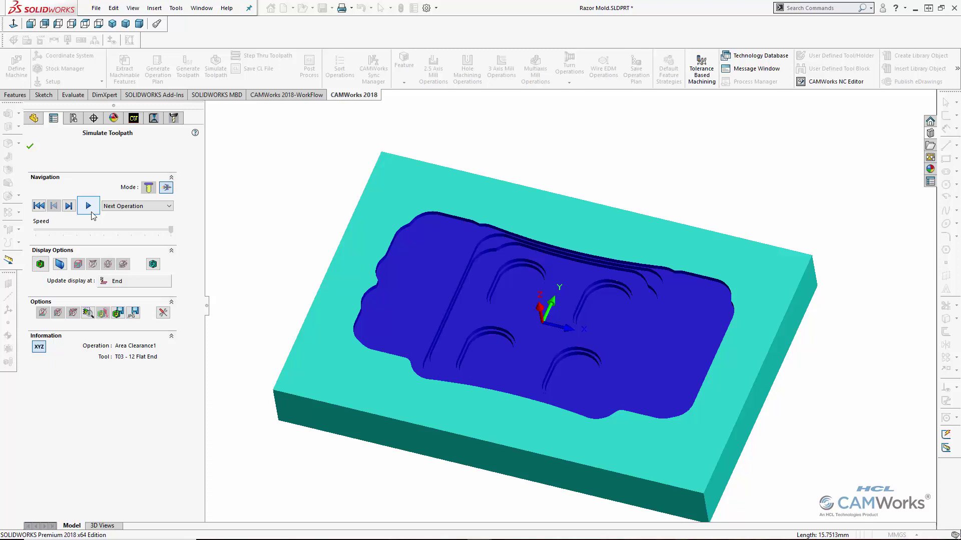
pyautogui.click(90, 213)
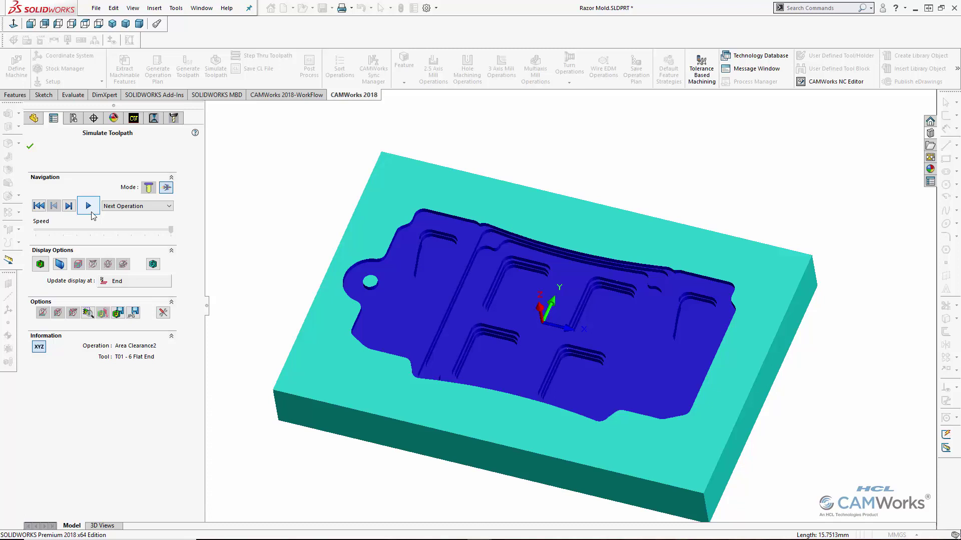
pyautogui.click(91, 214)
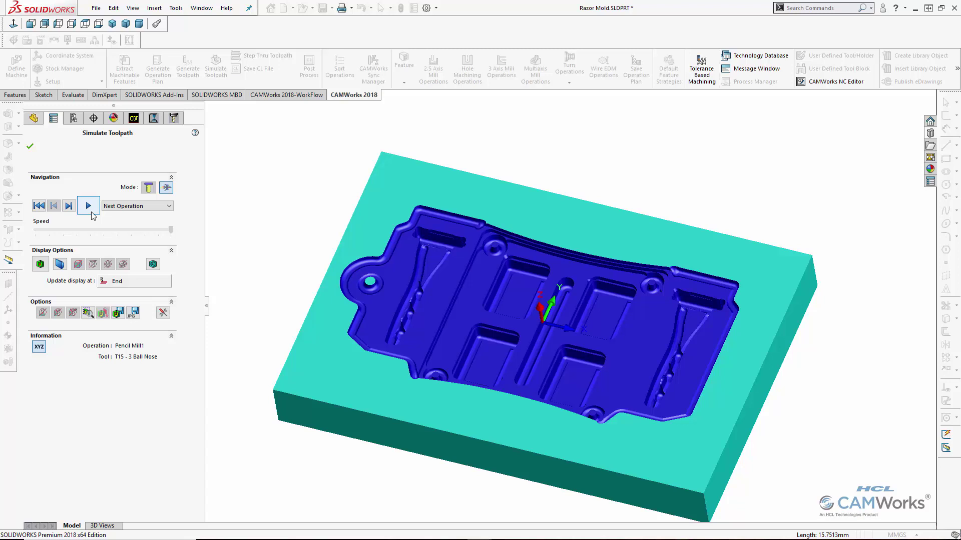
pyautogui.click(91, 214)
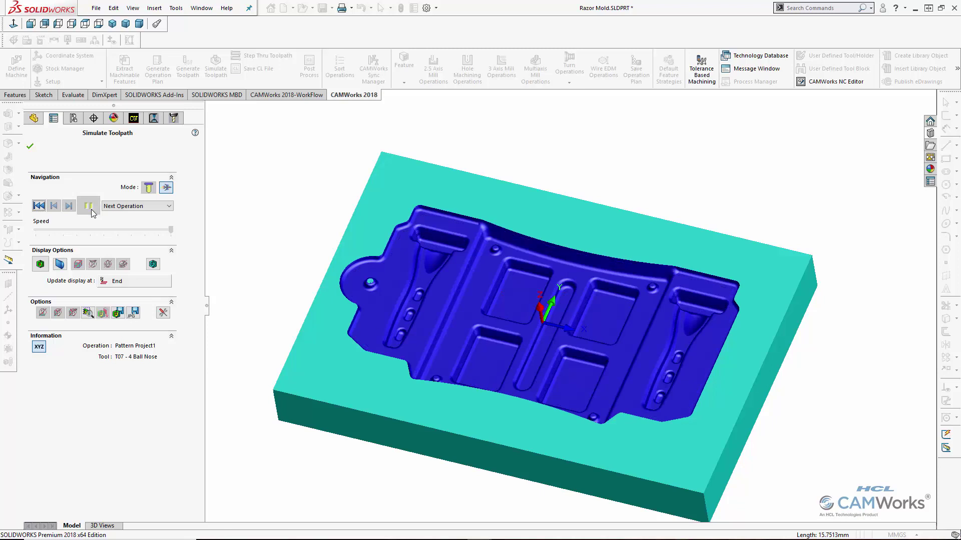
pyautogui.moveTo(607, 178)
pyautogui.mouseDown(button='middle')
pyautogui.moveTo(615, 209)
pyautogui.moveTo(604, 231)
pyautogui.moveTo(602, 161)
pyautogui.moveTo(591, 181)
pyautogui.moveTo(604, 189)
pyautogui.mouseUp(button='middle')
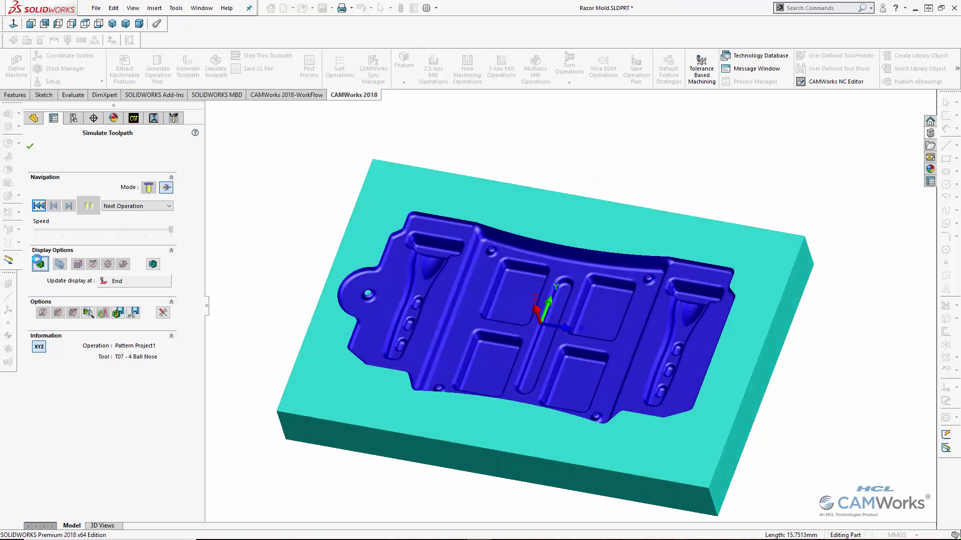
# - Show the deviation colour map against the design part, then close Simulate Toolpath
pyautogui.click(39, 263)
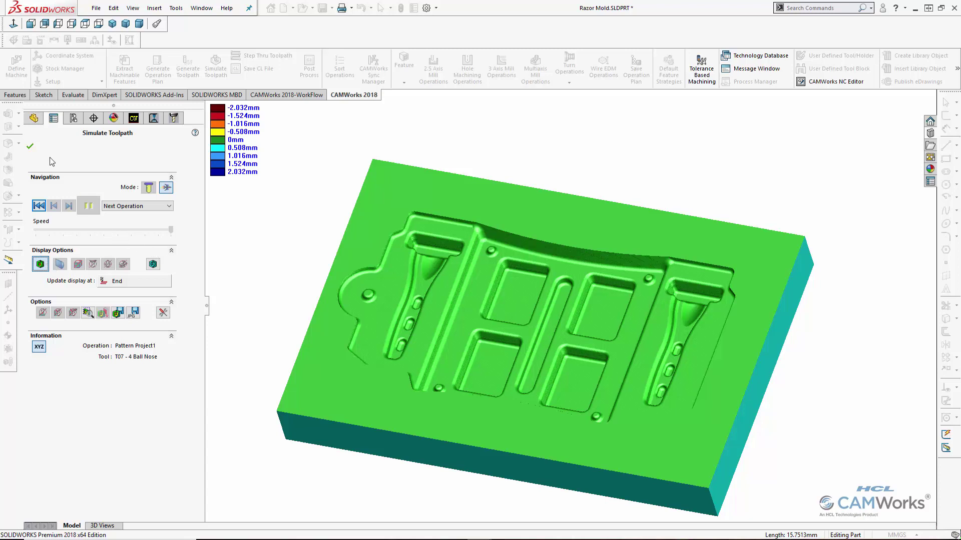
pyautogui.click(30, 146)
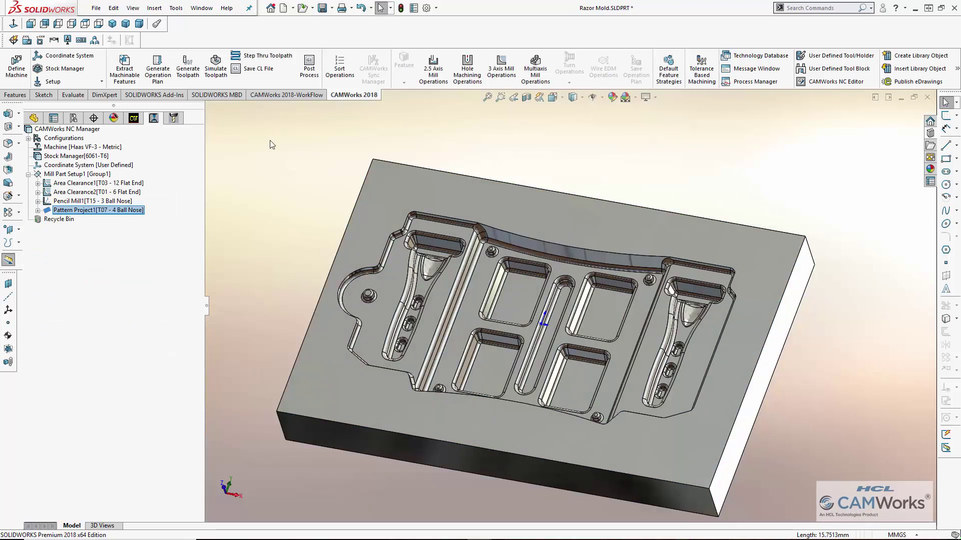
# - Post-process the toolpaths to Razor Mold.txt, overwriting the existing file, and run to end
pyautogui.click(309, 67)
pyautogui.click(710, 395)
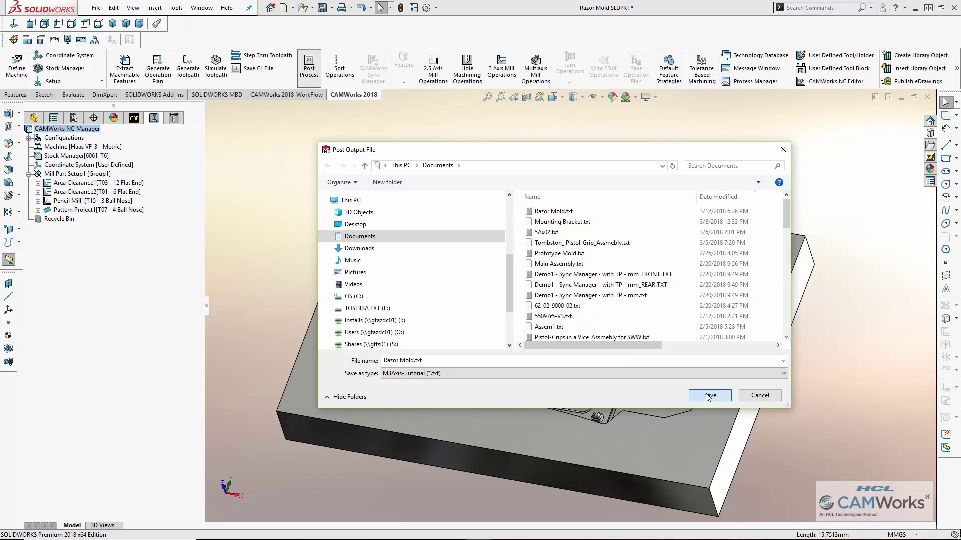
pyautogui.click(506, 275)
pyautogui.click(74, 201)
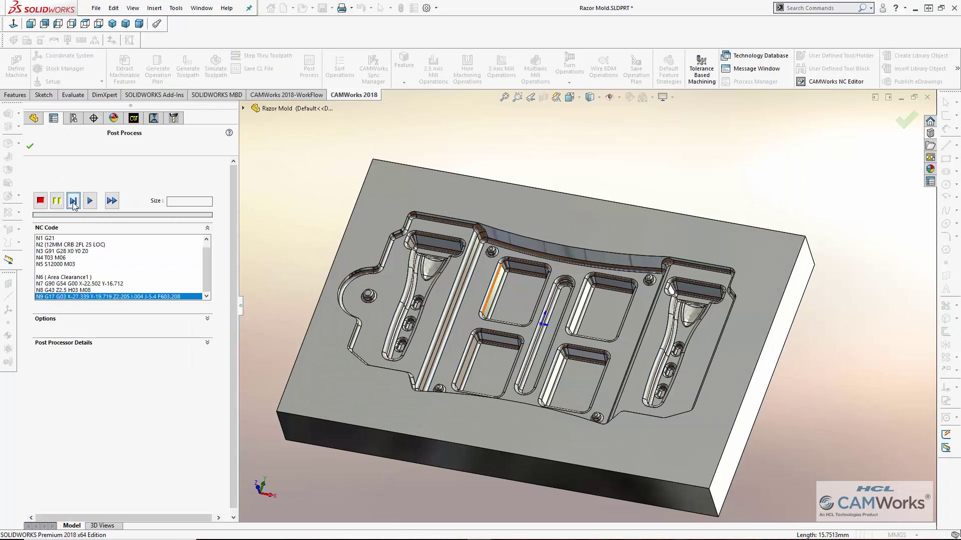
pyautogui.click(112, 201)
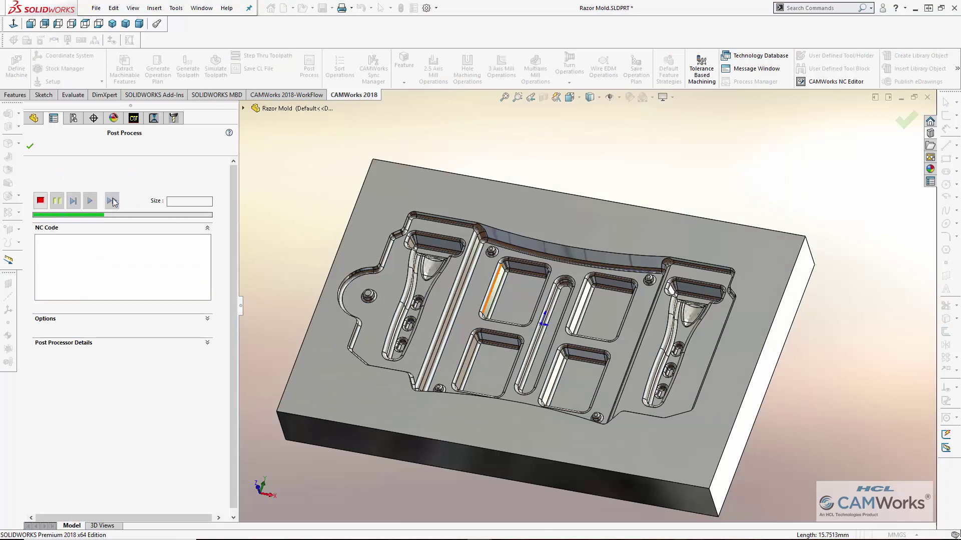
# - Review the Razor Mold NC code and its 3D backplot, then close the NC Editor
pyautogui.click(30, 146)
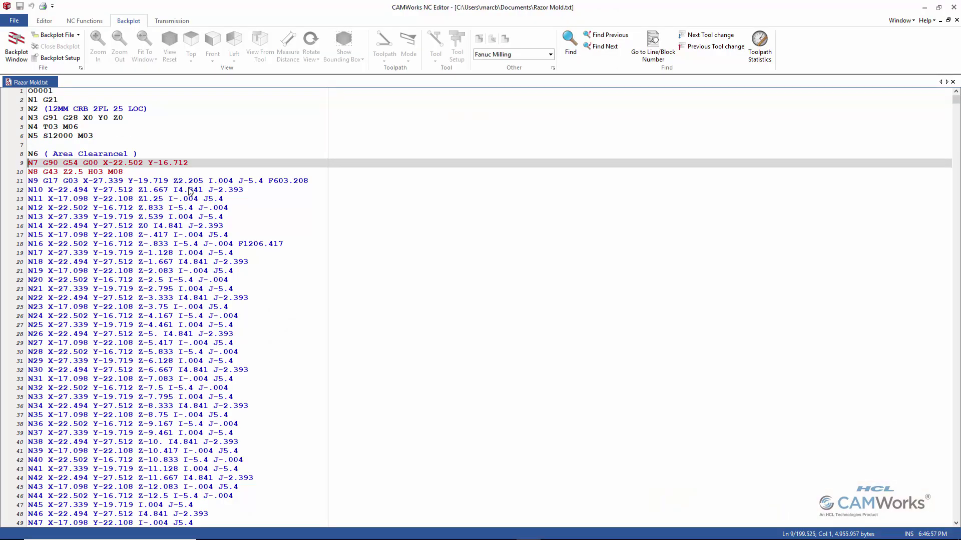
pyautogui.scroll(-11, 196, 214)
pyautogui.scroll(-9, 195, 214)
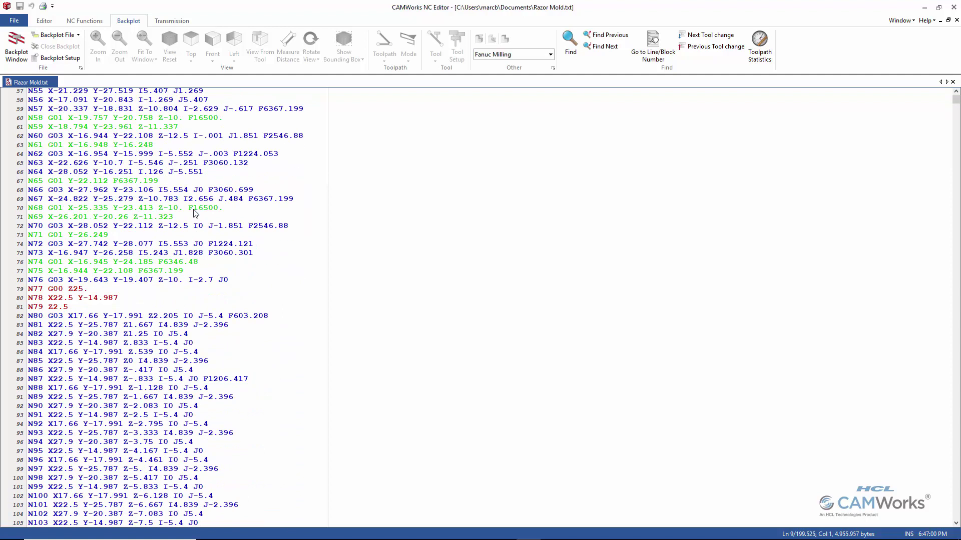
pyautogui.click(15, 48)
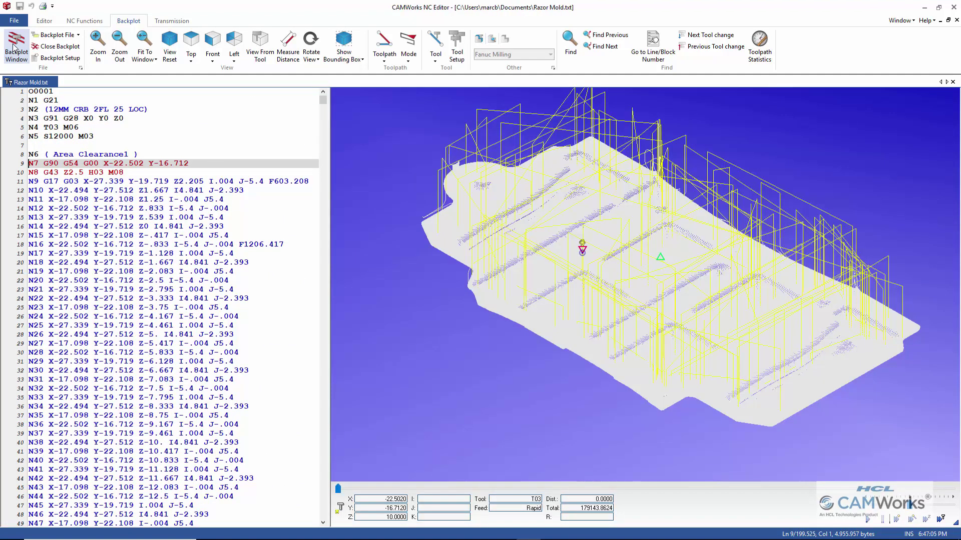
pyautogui.click(956, 7)
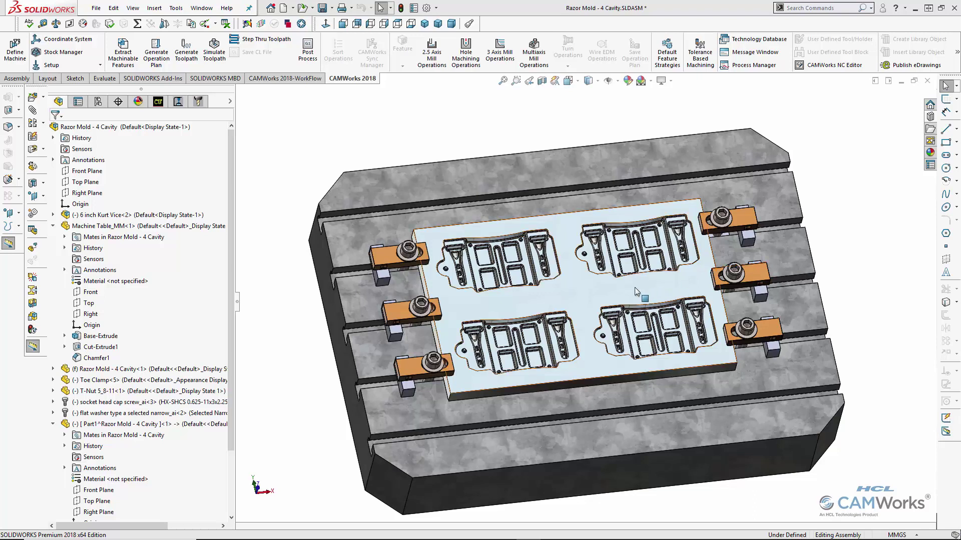
# - Import the Razor Mold part's machining data and select the Pattern1 cavity feature
pyautogui.scroll(-3, 579, 299)
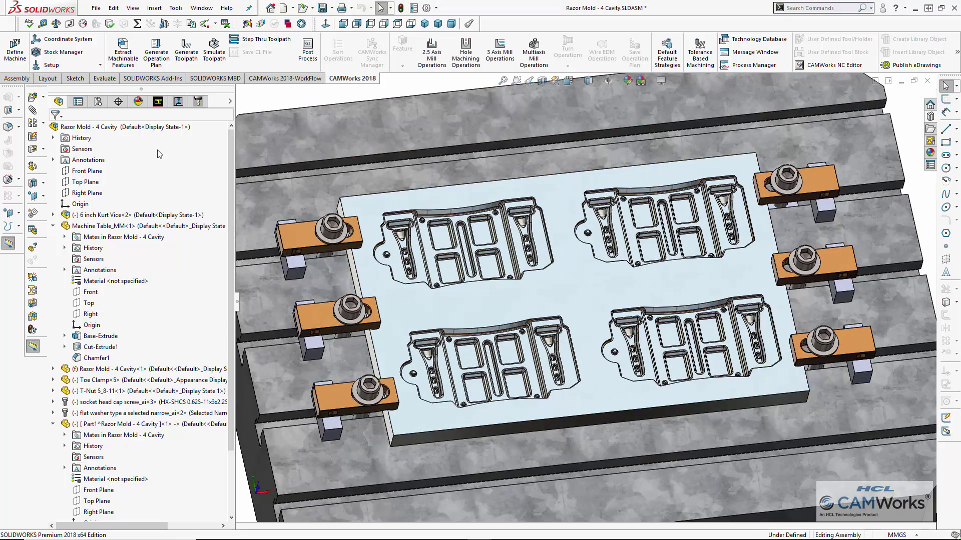
pyautogui.click(159, 102)
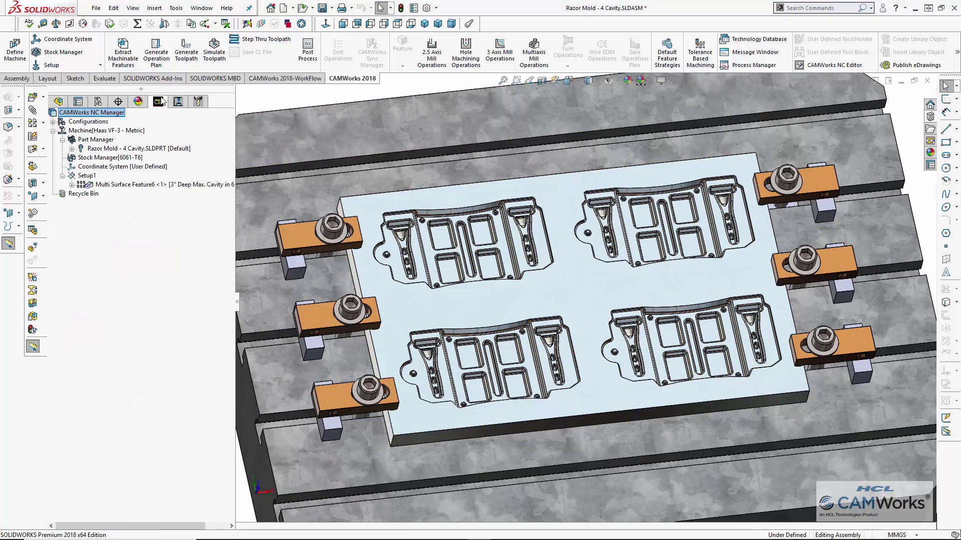
pyautogui.rightClick(171, 150)
pyautogui.click(178, 152)
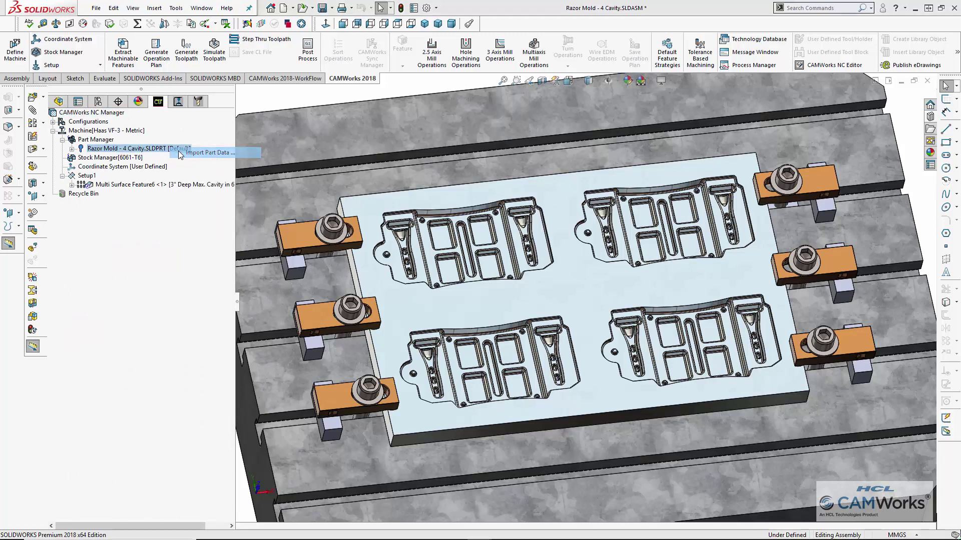
pyautogui.press('Return')
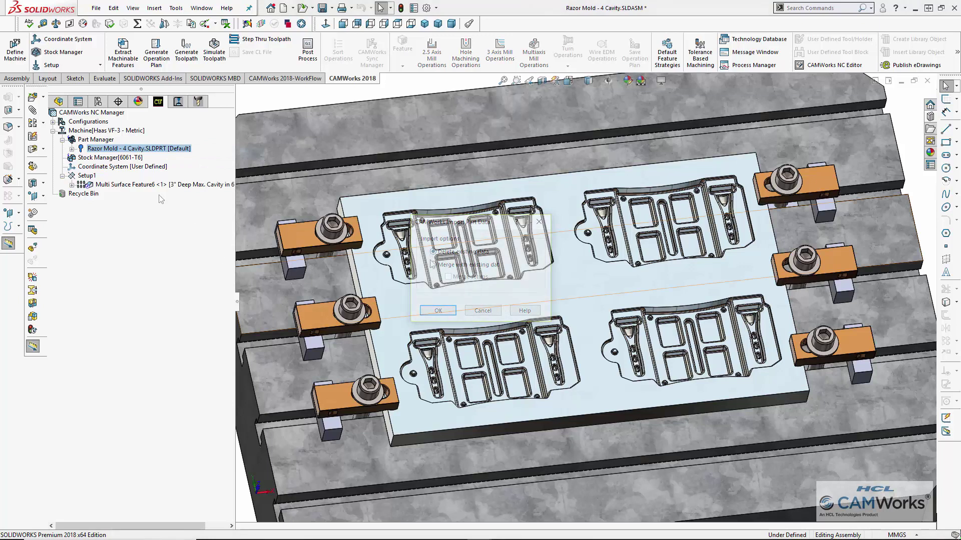
pyautogui.click(71, 149)
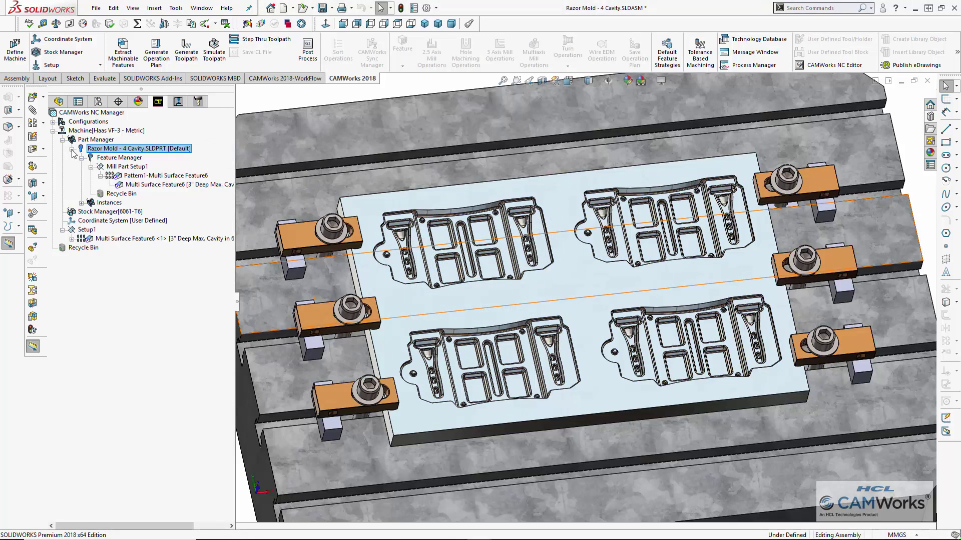
pyautogui.click(141, 176)
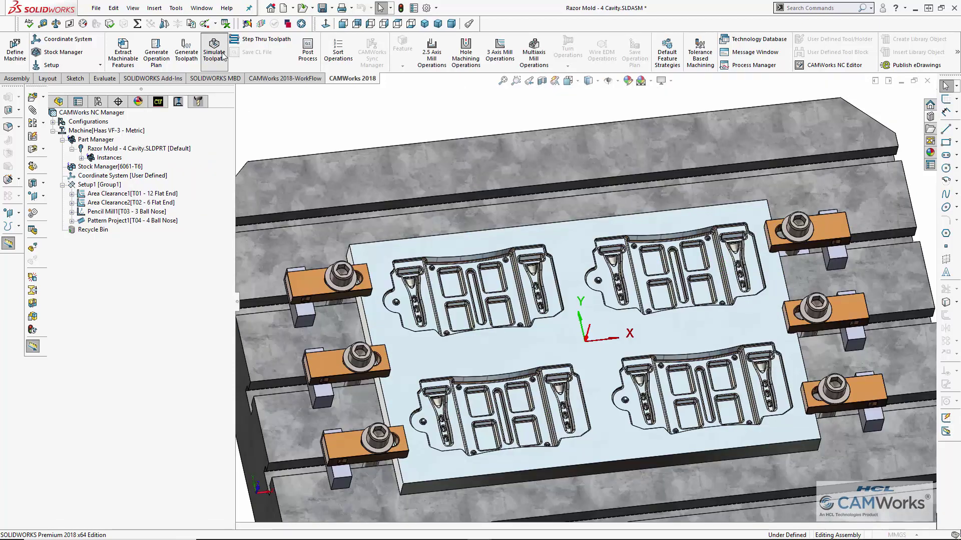
# - Play the 4-cavity assembly's toolpath simulation, starting with Area Clearance1
pyautogui.click(222, 55)
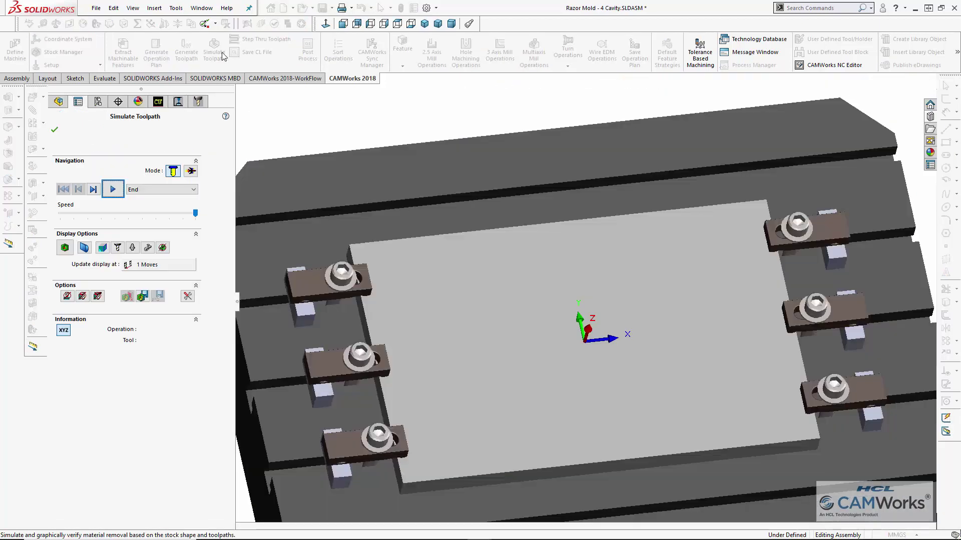
pyautogui.click(114, 190)
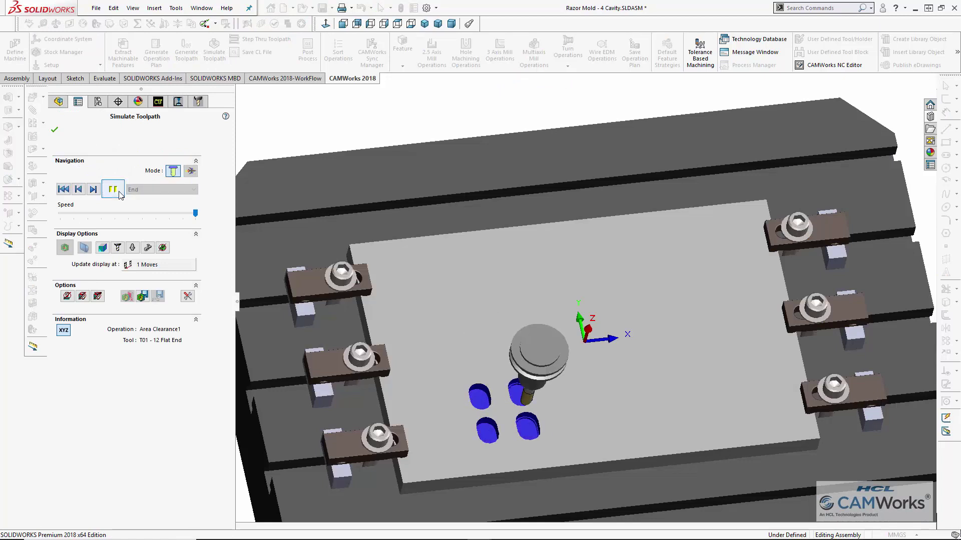